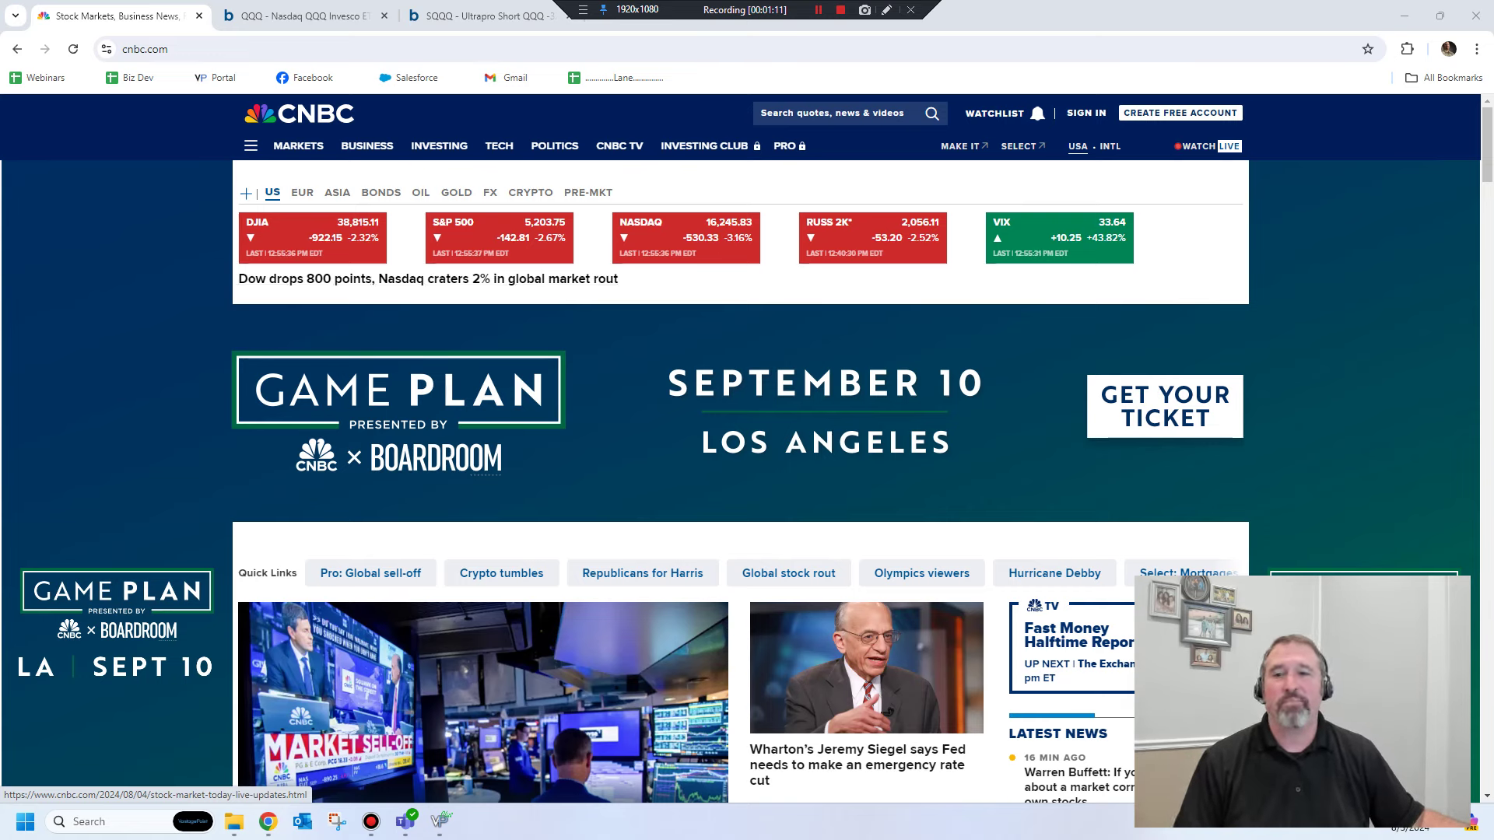
Search 'qqq' and open the PowerShares QQQ daily forecast chart at 1 Month (7/3/2024–8/5/2024)
click(440, 821)
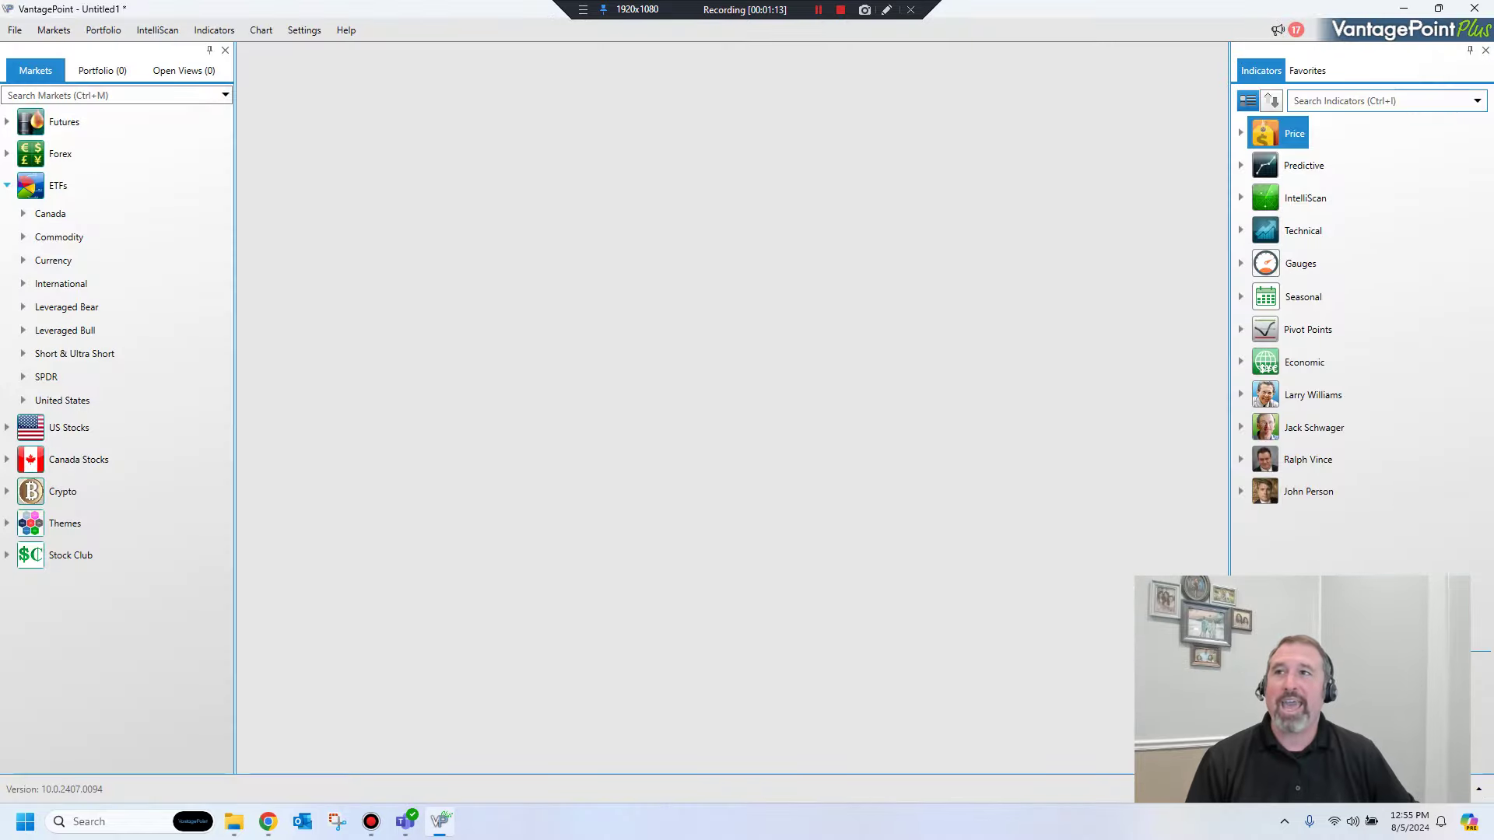
key(ctrl+m)
text(qqq)
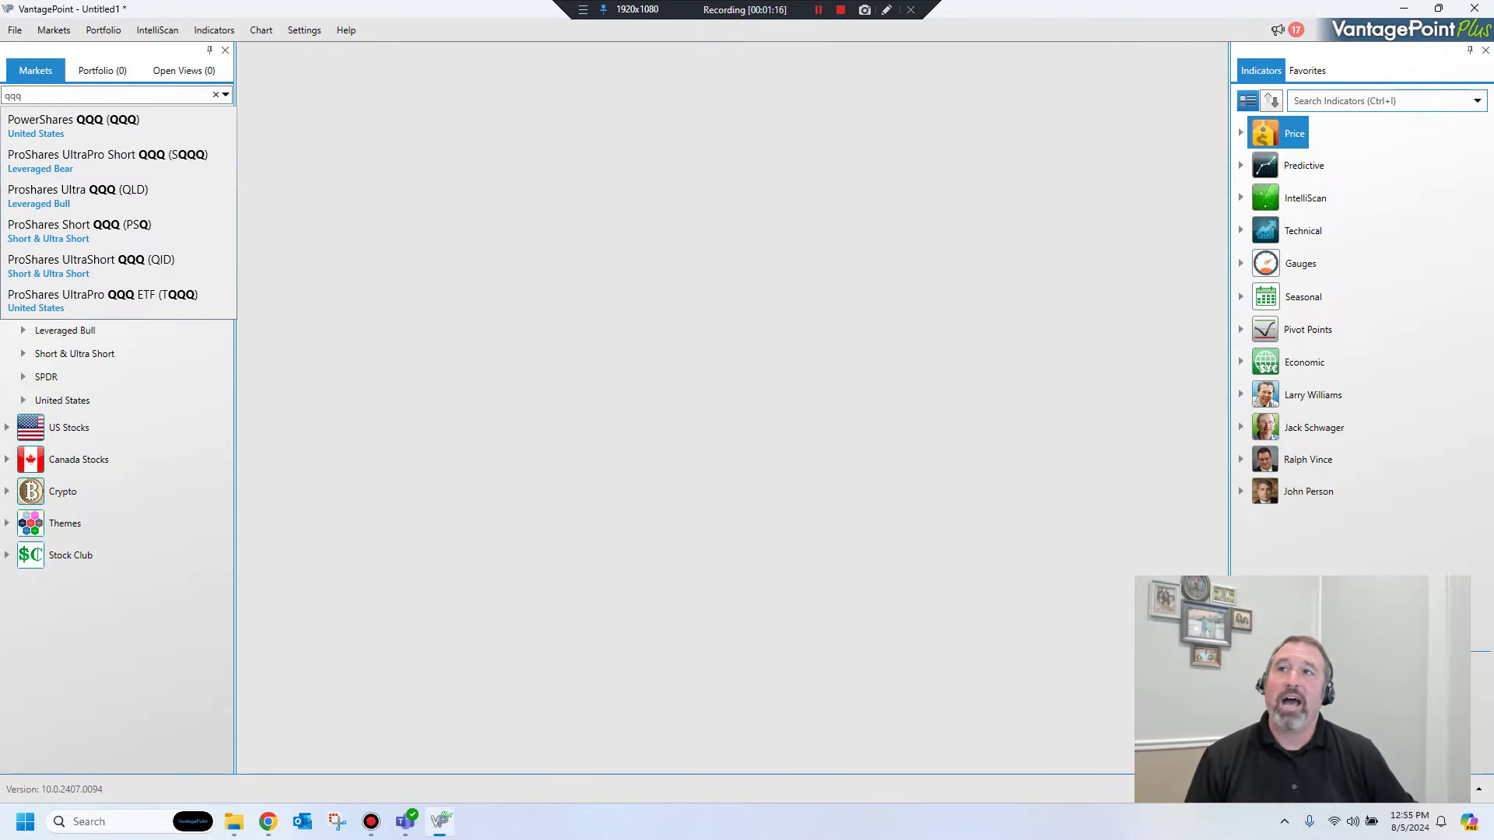
key(Down)
key(Return)
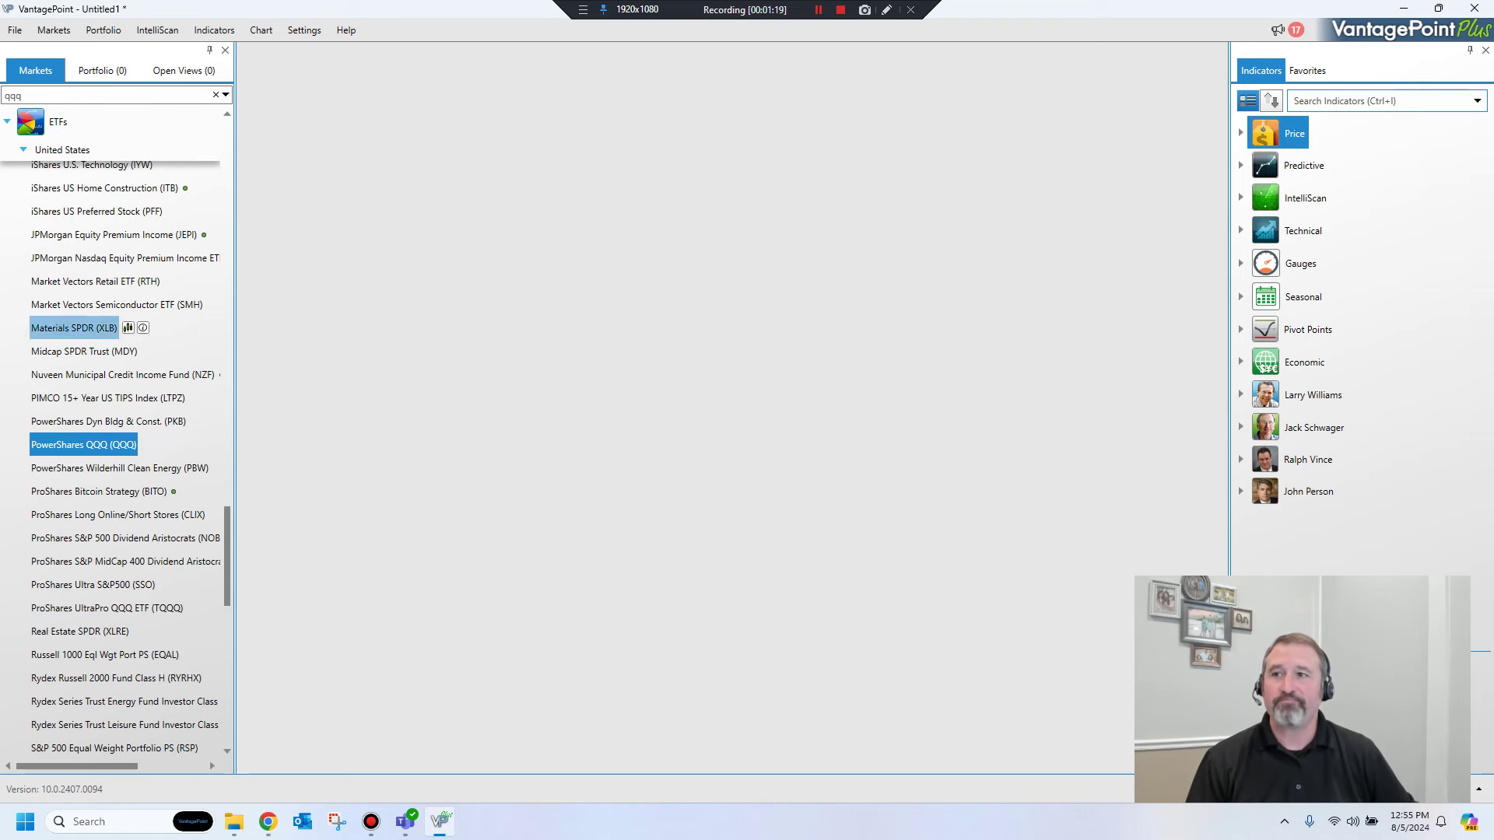
double_click(148, 444)
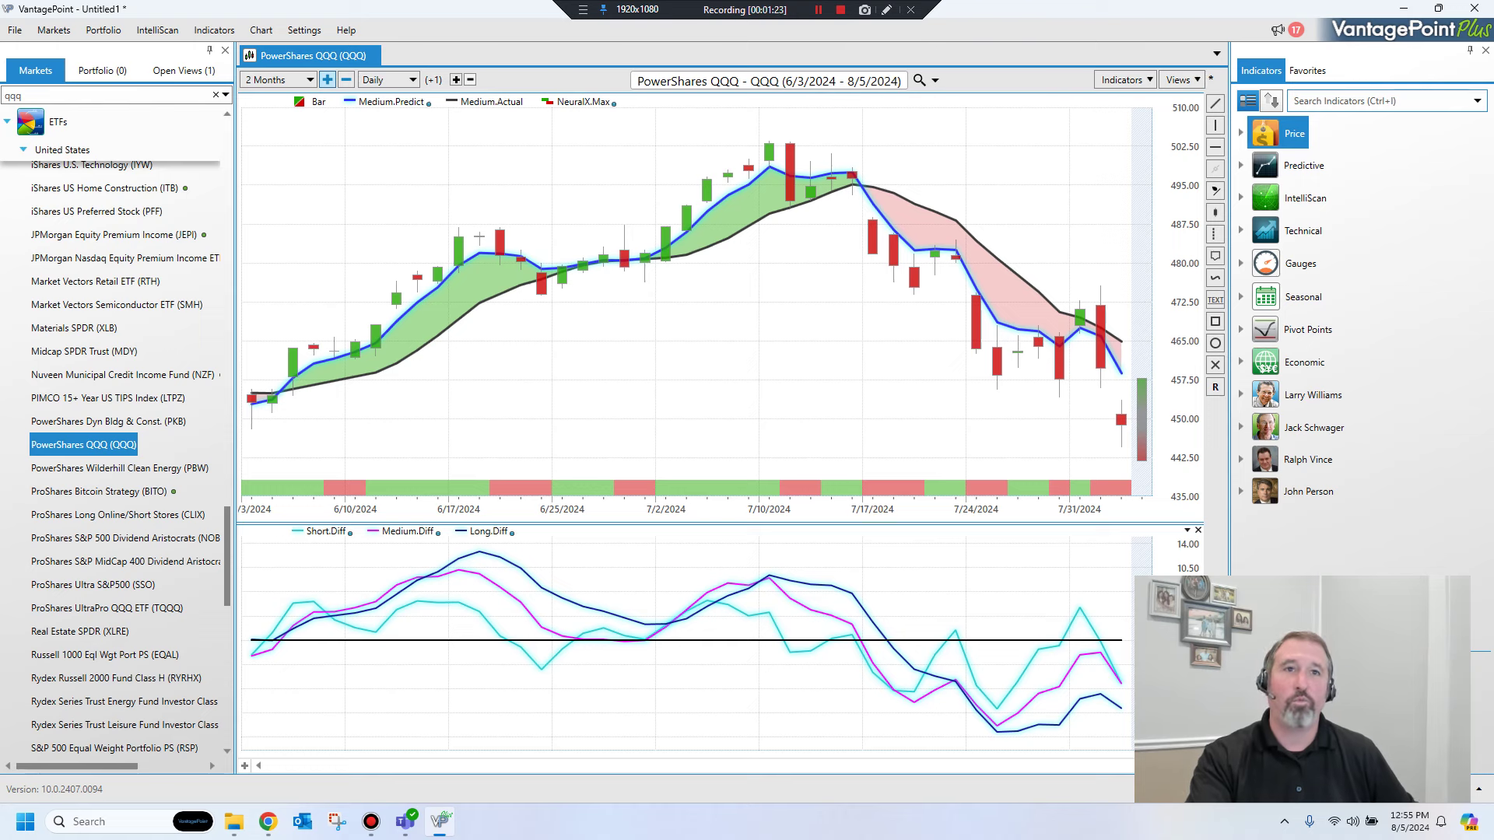
click(327, 79)
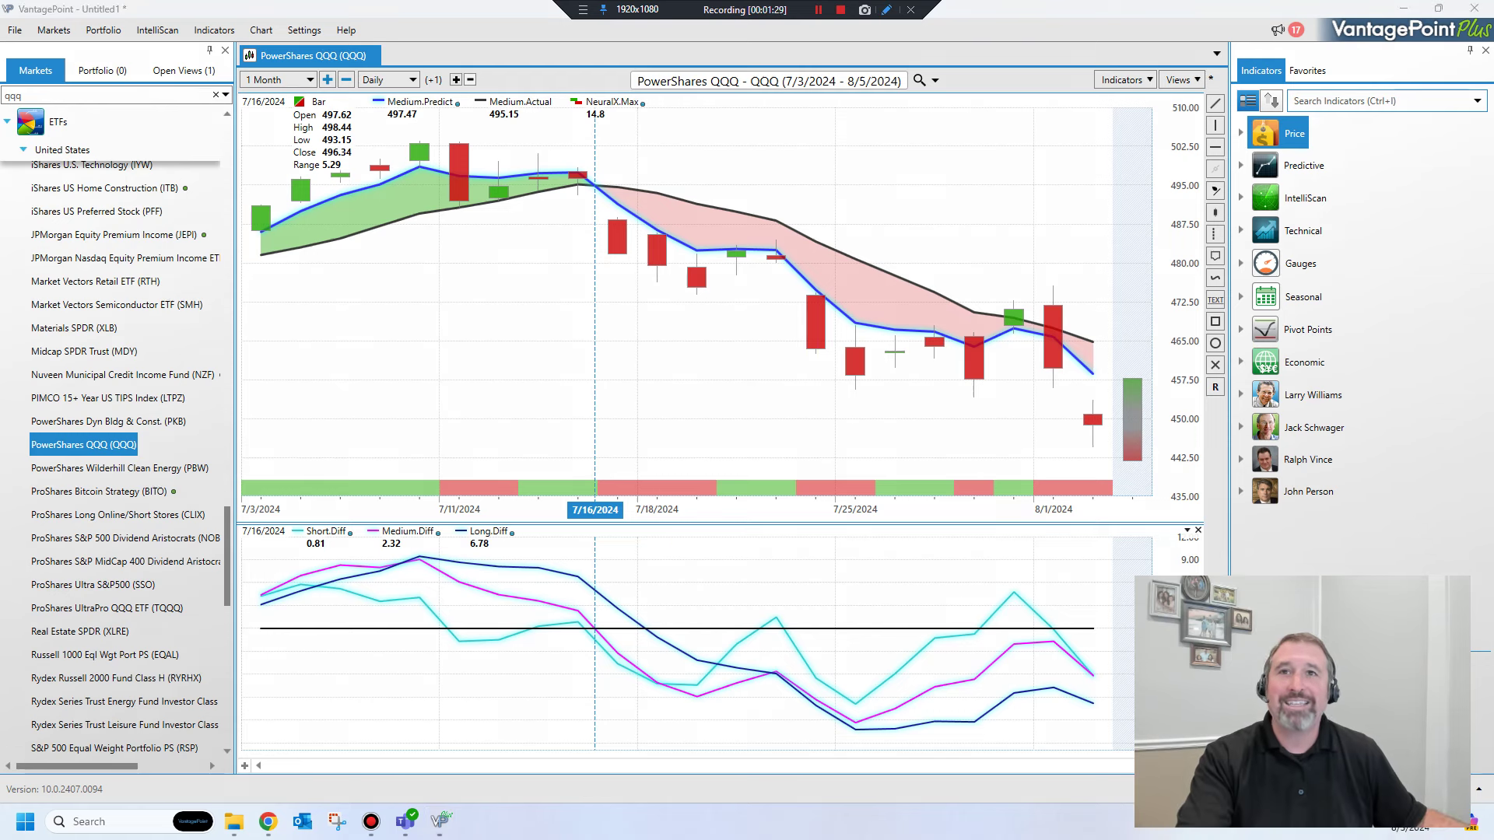
mouse_move(603, 168)
mouse_down()
mouse_move(555, 179)
mouse_move(580, 203)
mouse_move(644, 184)
mouse_move(560, 163)
mouse_up()
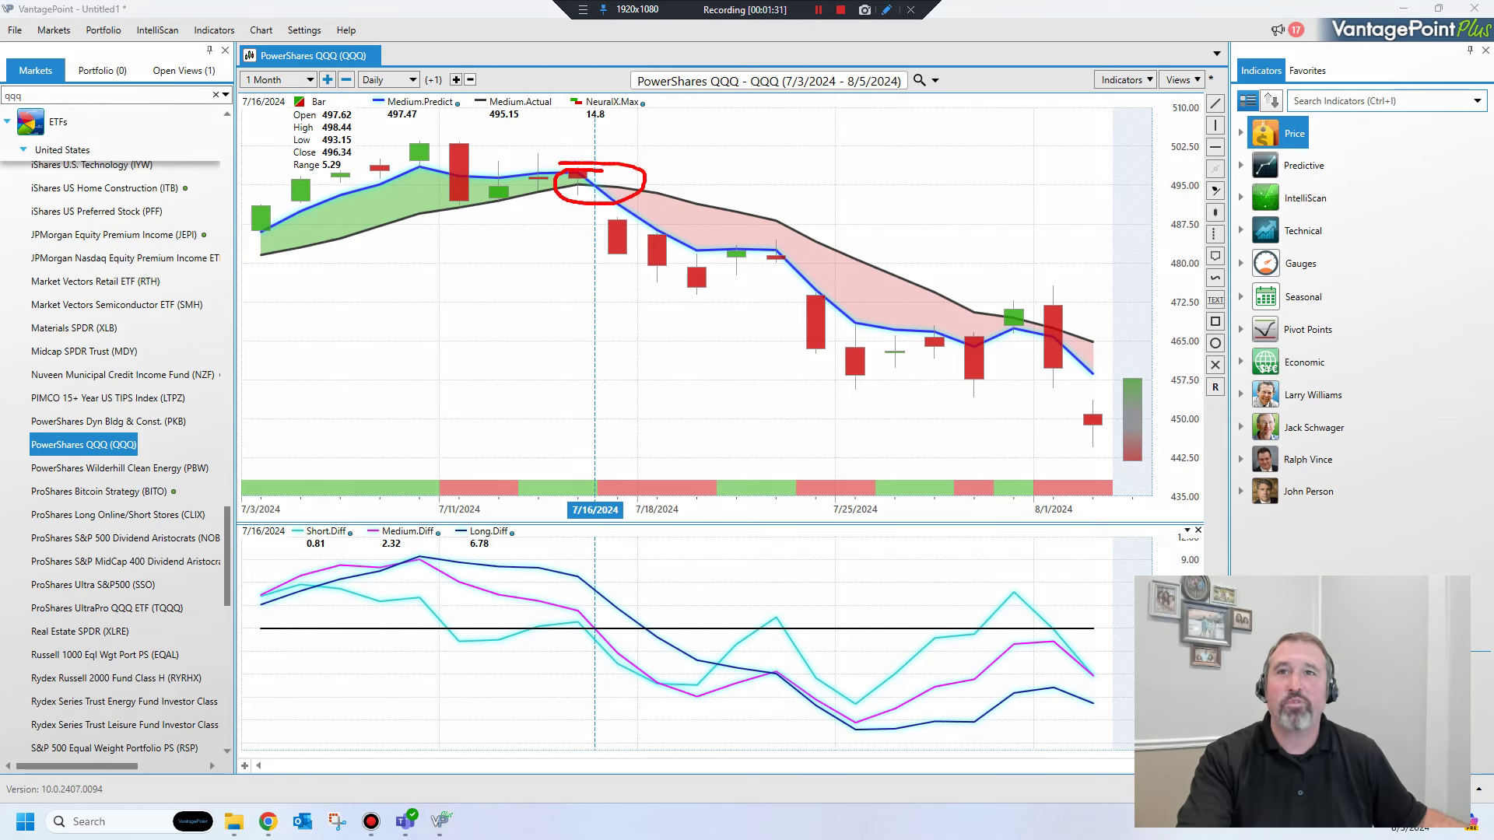
mouse_move(564, 245)
mouse_down()
mouse_move(732, 393)
mouse_move(644, 387)
mouse_up()
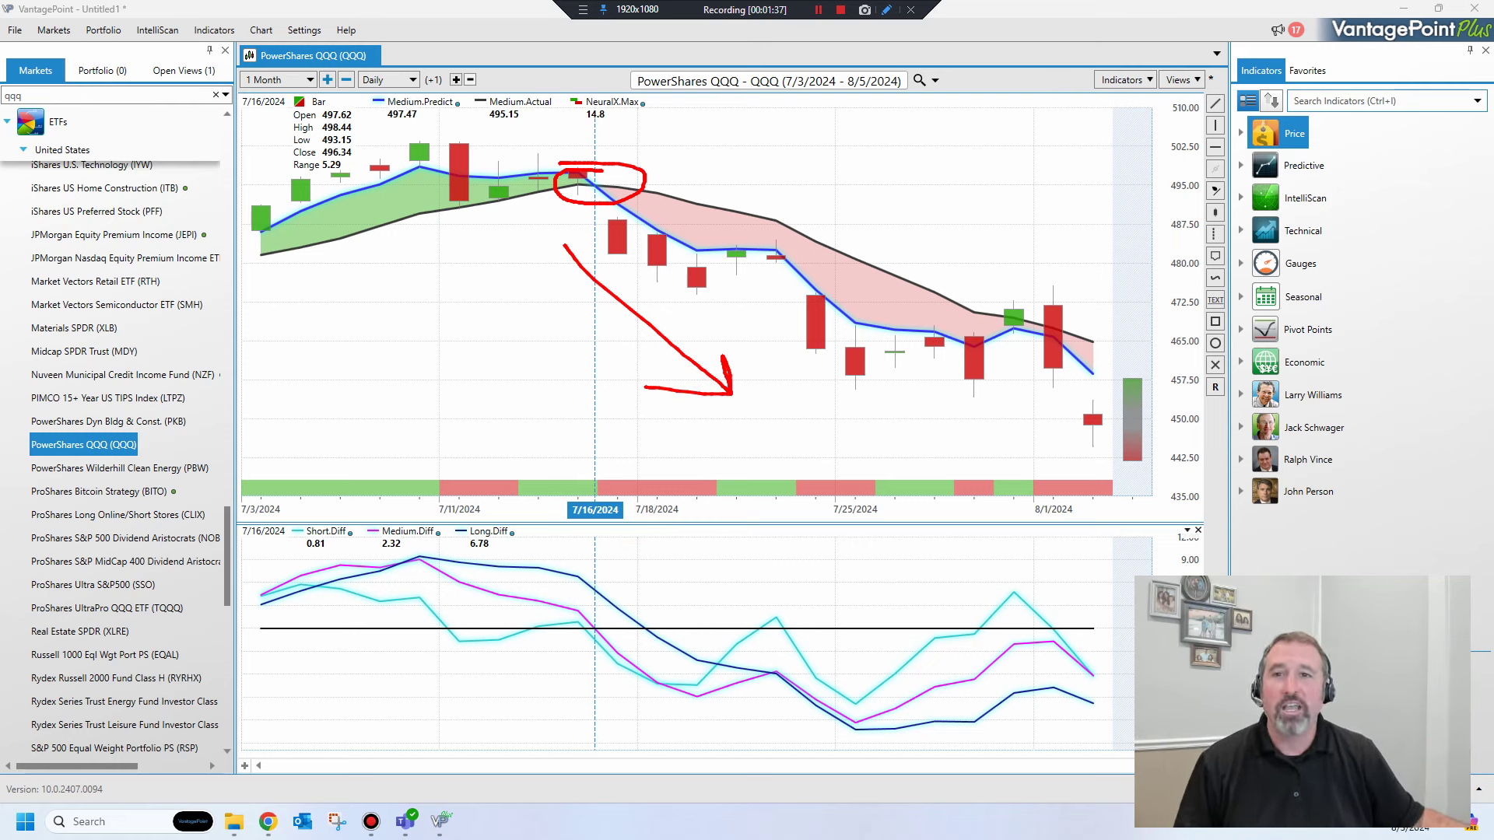
mouse_move(598, 490)
mouse_down()
mouse_move(547, 532)
mouse_move(668, 529)
mouse_move(559, 474)
mouse_up()
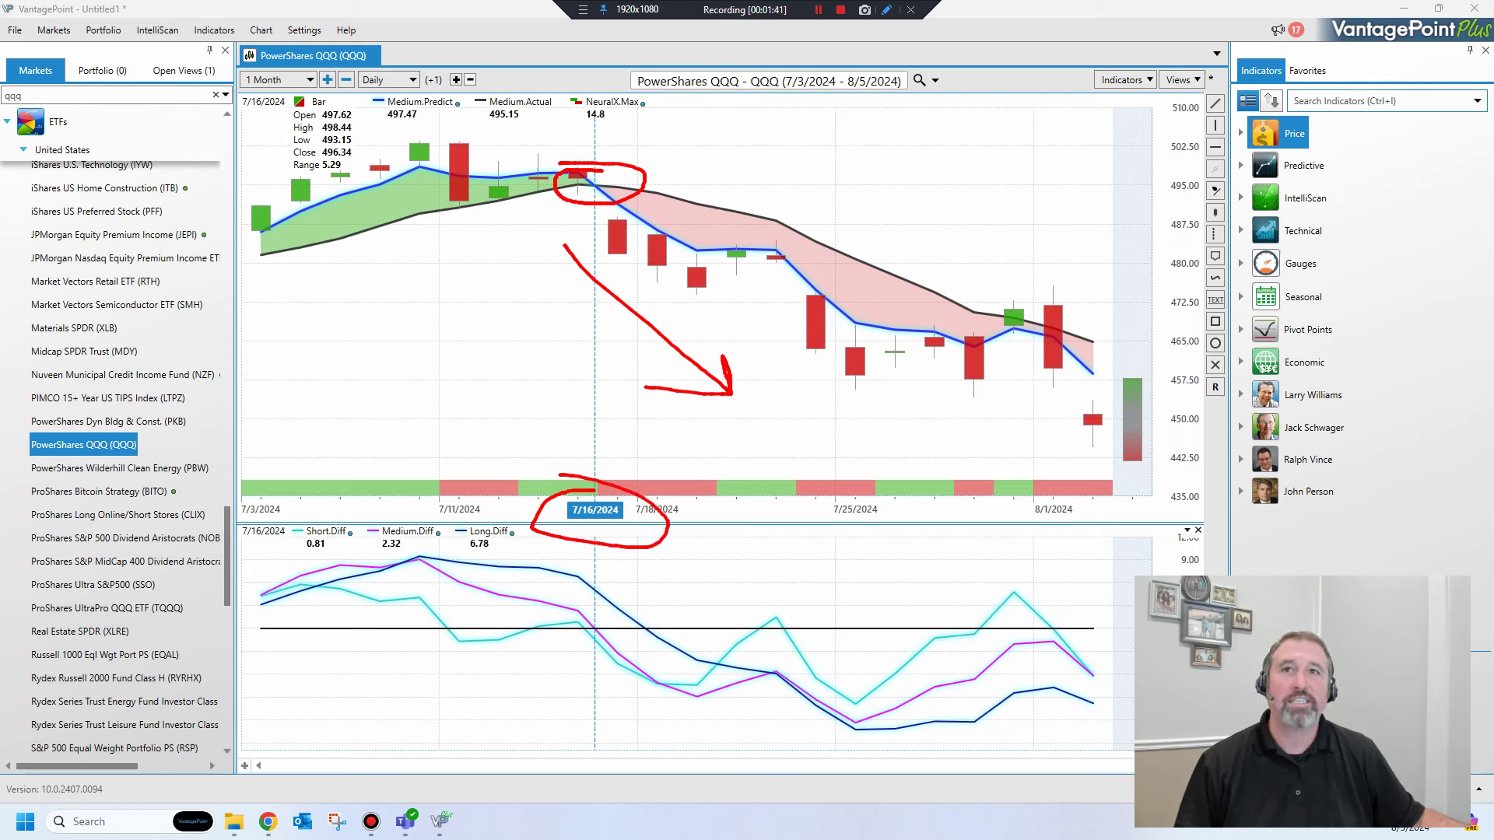
key(Escape)
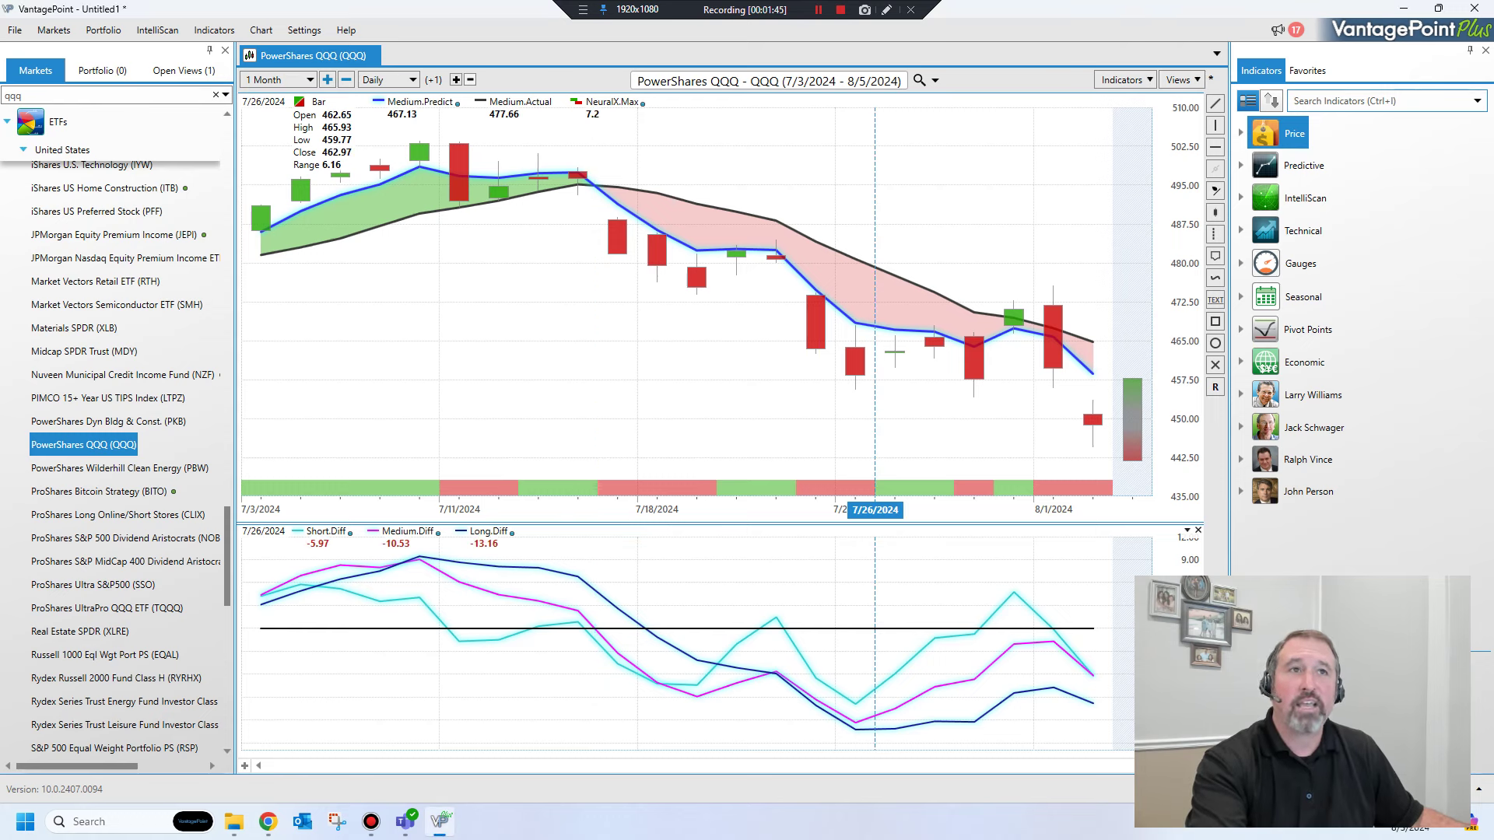
click(1214, 103)
drag(619, 221, 1092, 441)
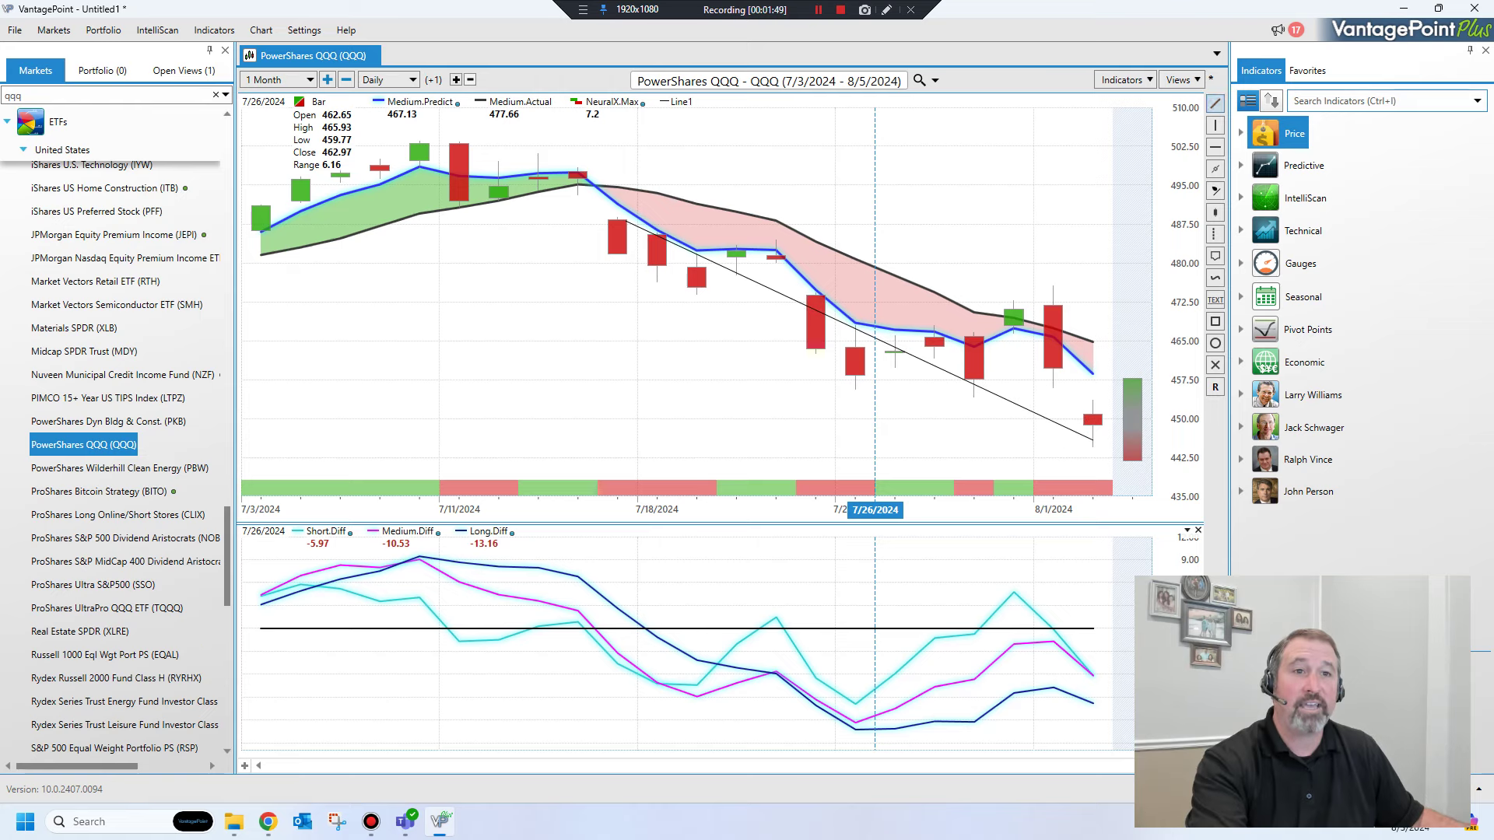
right_click(1093, 438)
click(1004, 449)
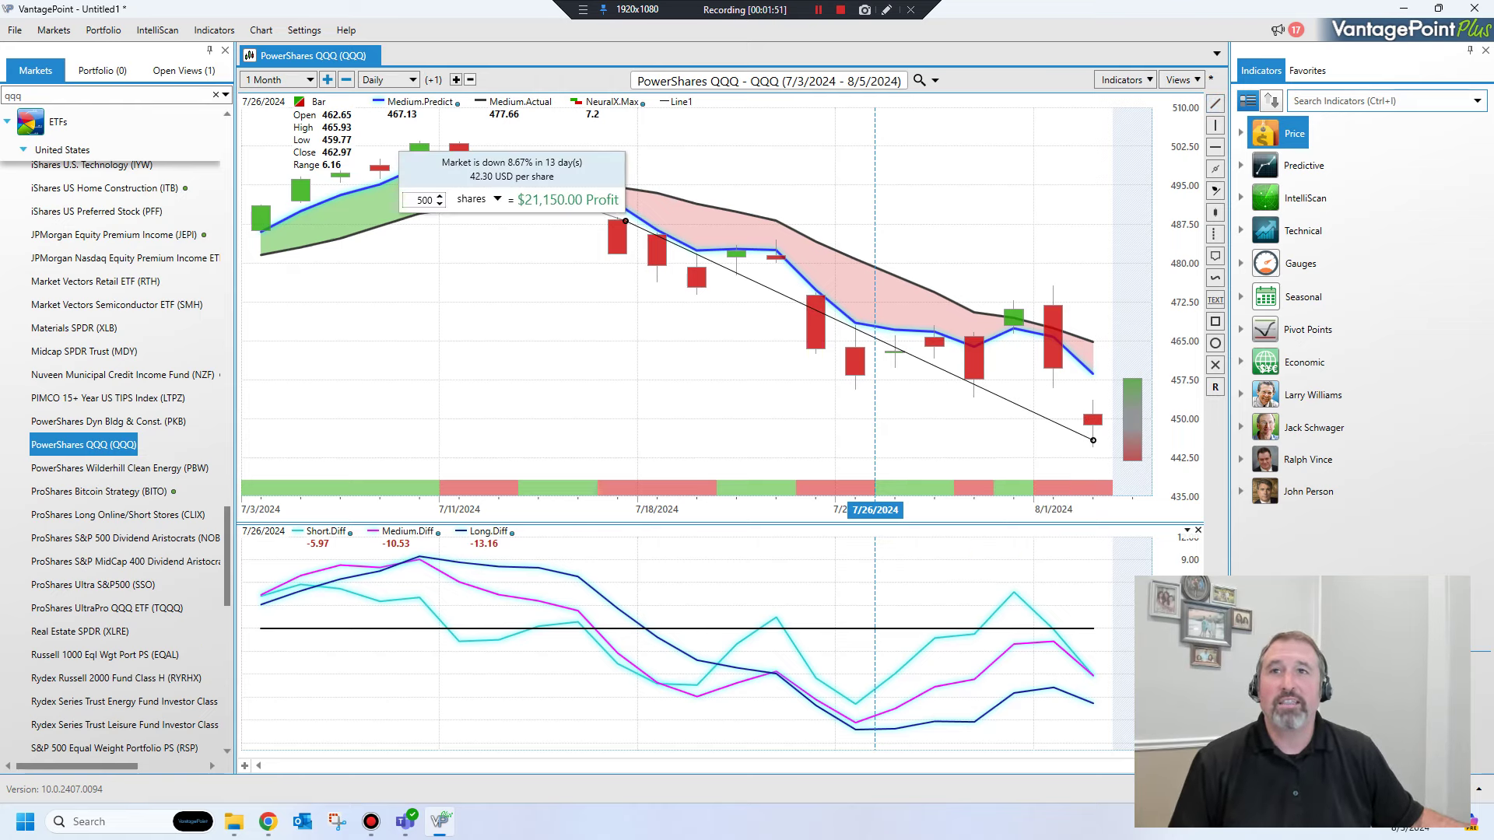
drag(513, 169, 526, 337)
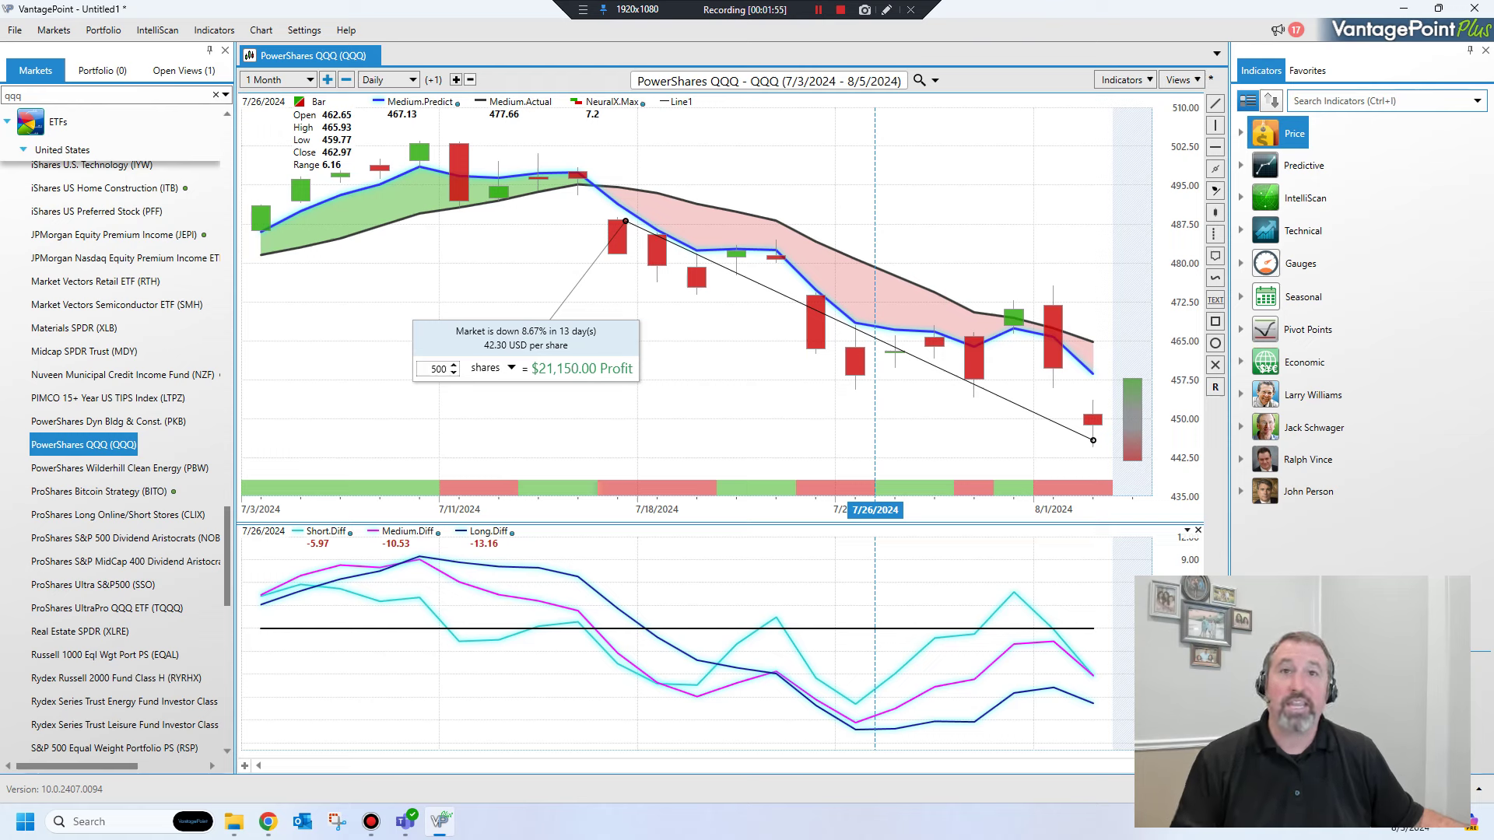
key(Delete)
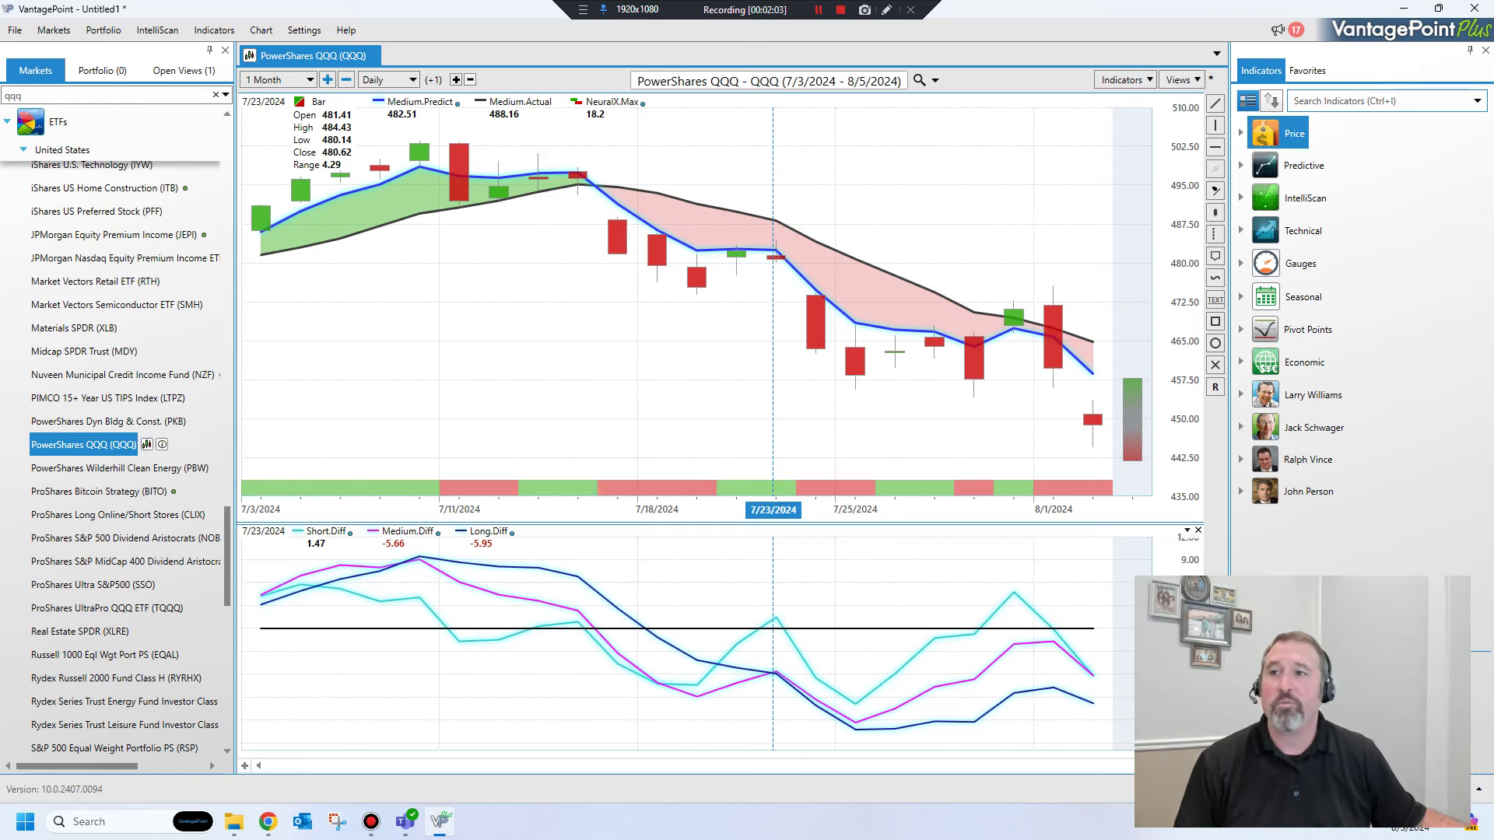
Open Market Details for PowerShares QQQ from the Markets list and view its Intermarkets graph
right_click(129, 444)
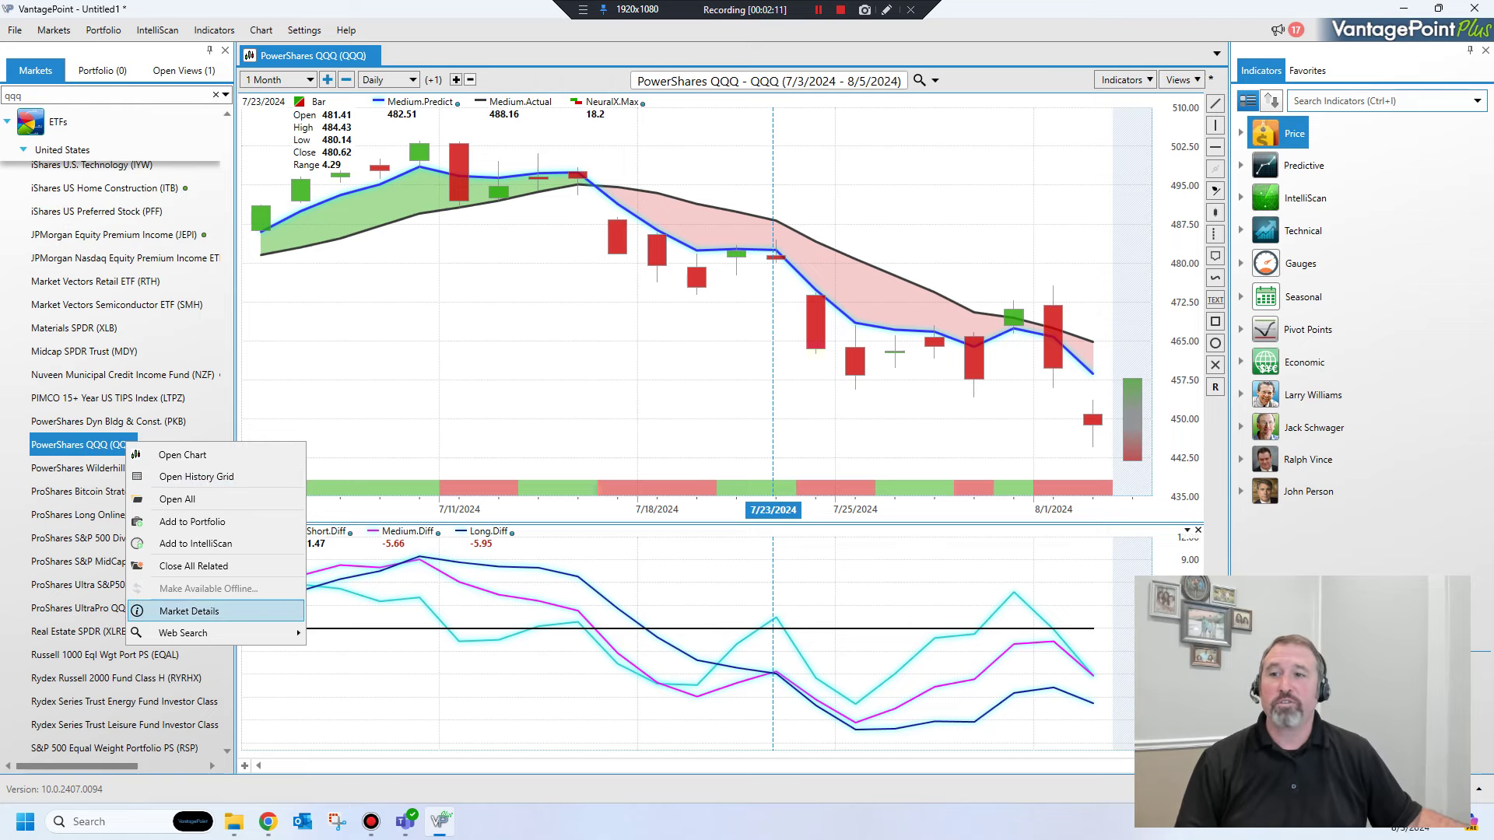
click(189, 611)
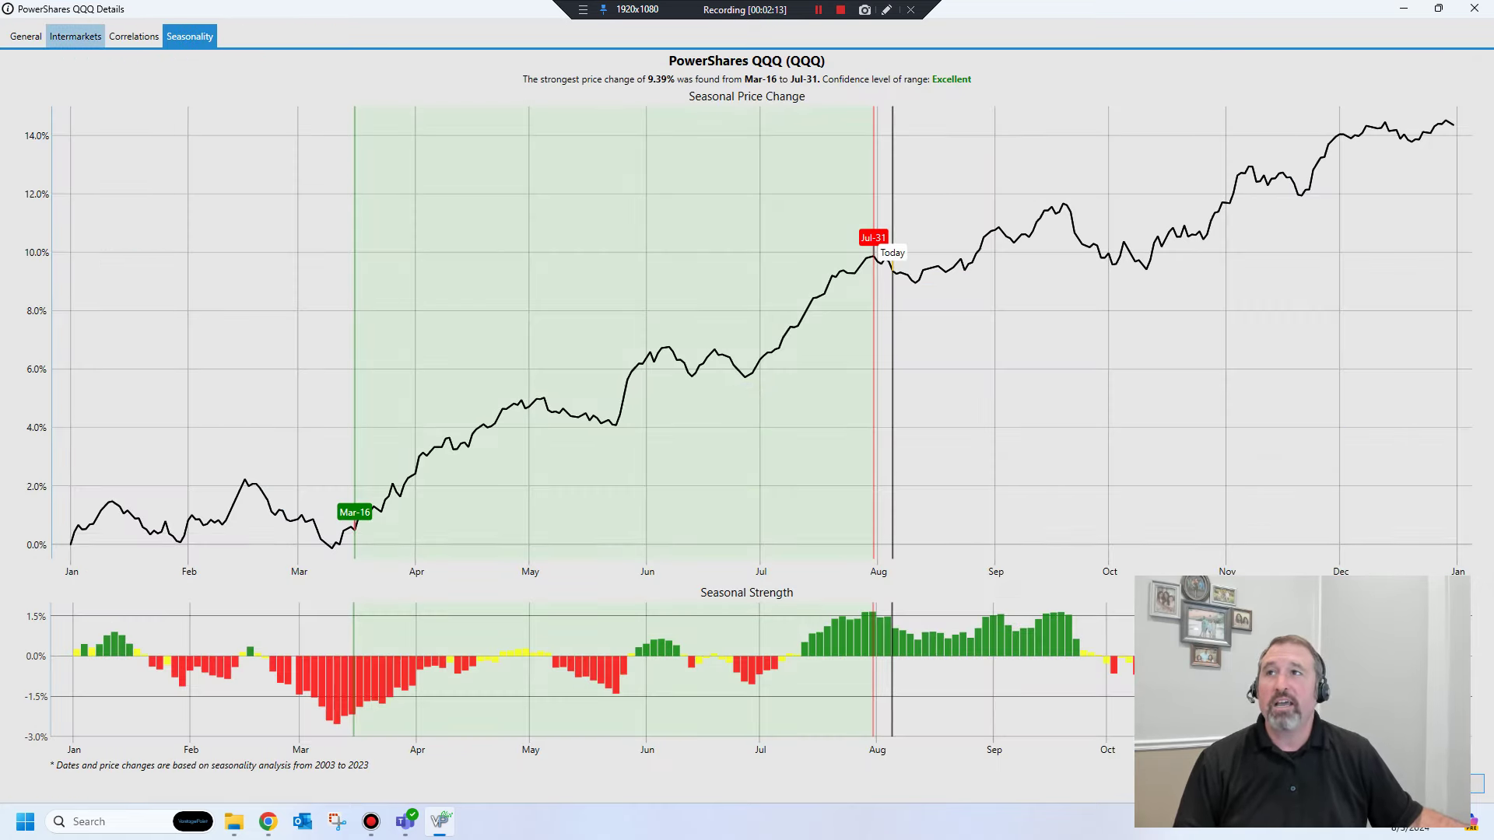
click(76, 36)
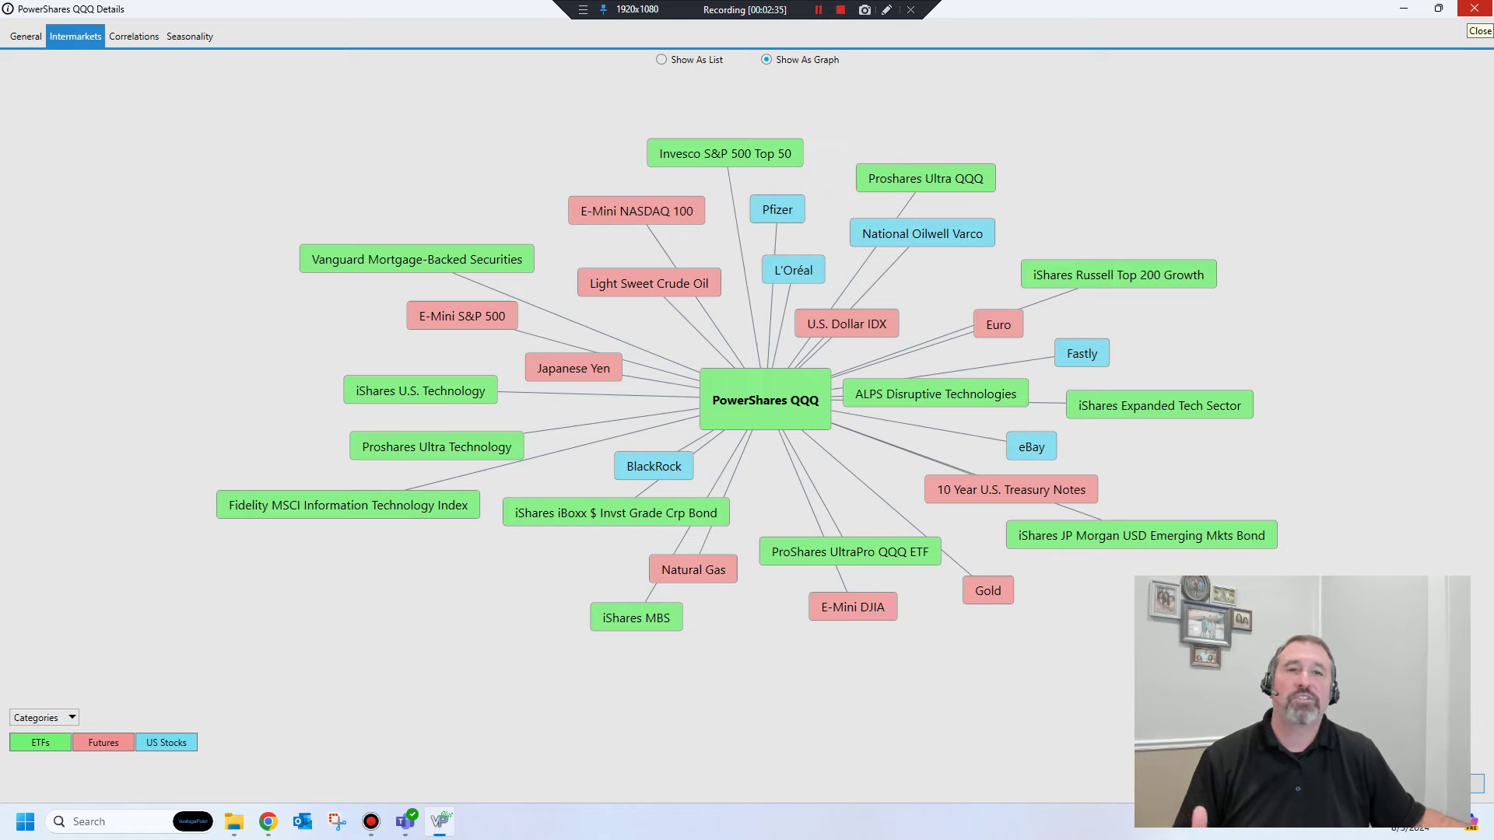
Close the PowerShares QQQ Details window to return to the QQQ chart
click(1474, 8)
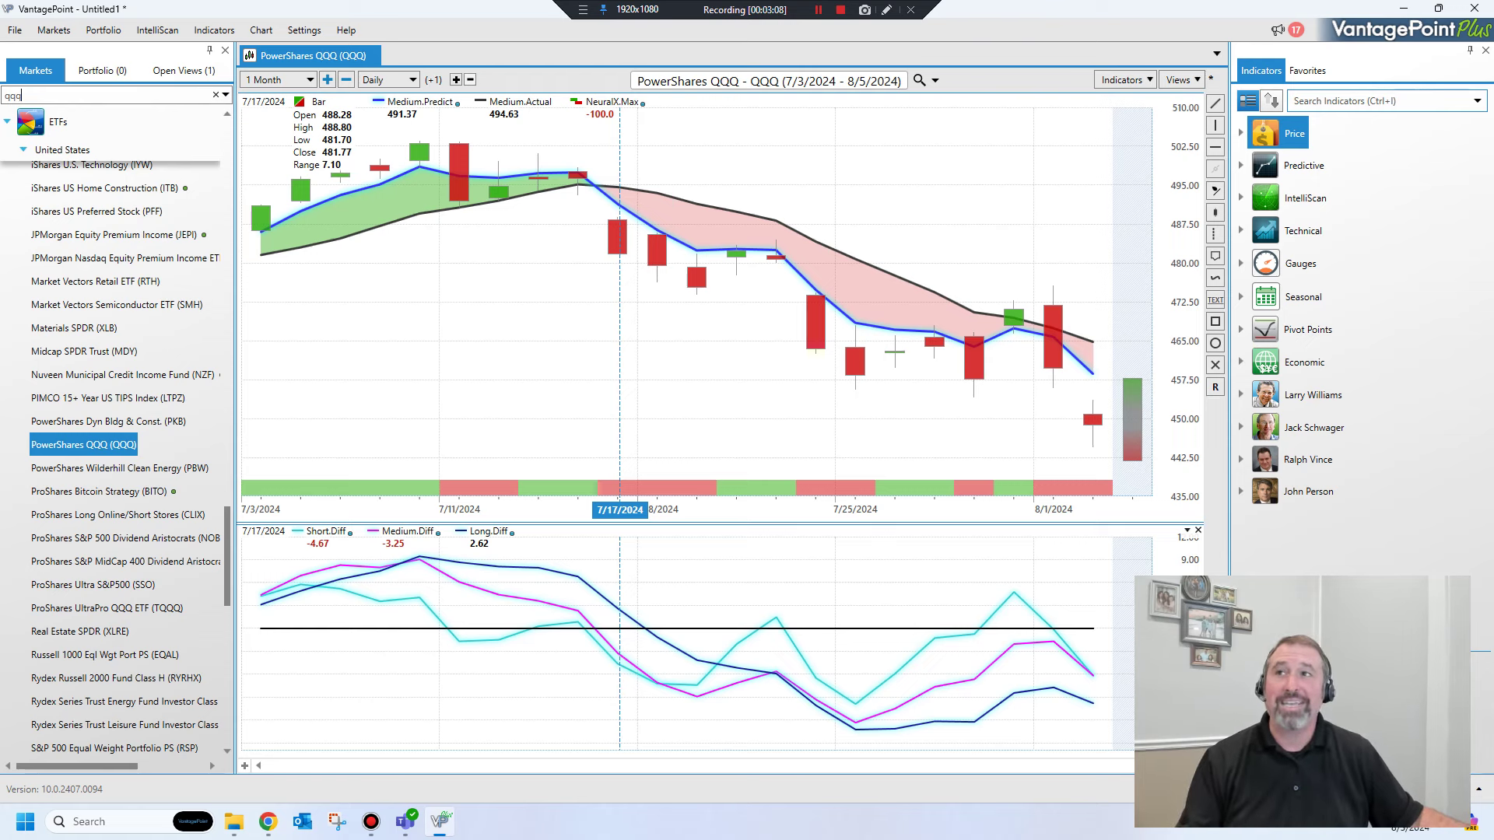
Change the search to 'sqqq' and open the SQQQ daily forecast chart at 1 Month
text(s)
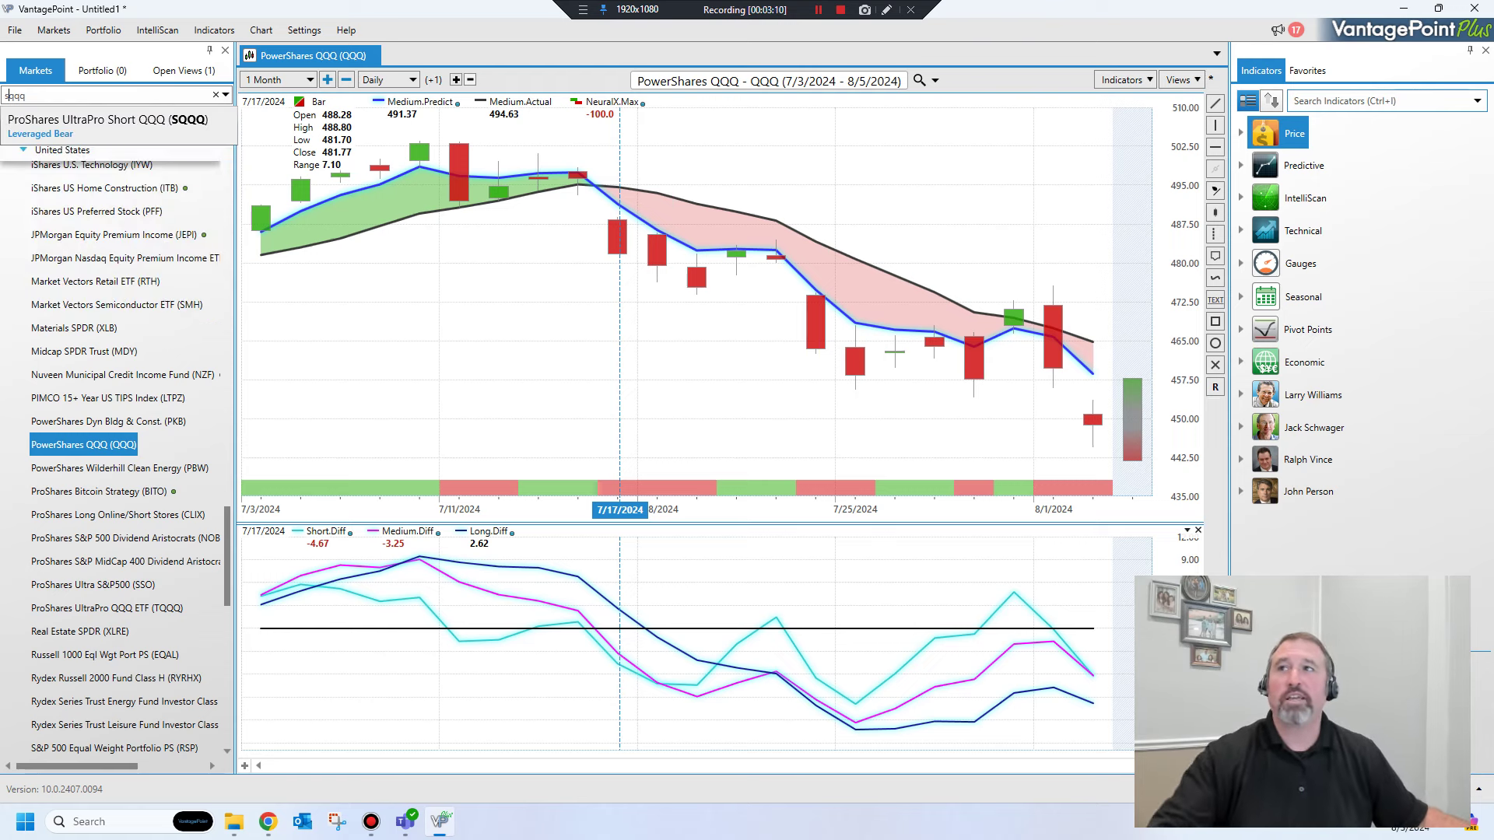
click(107, 124)
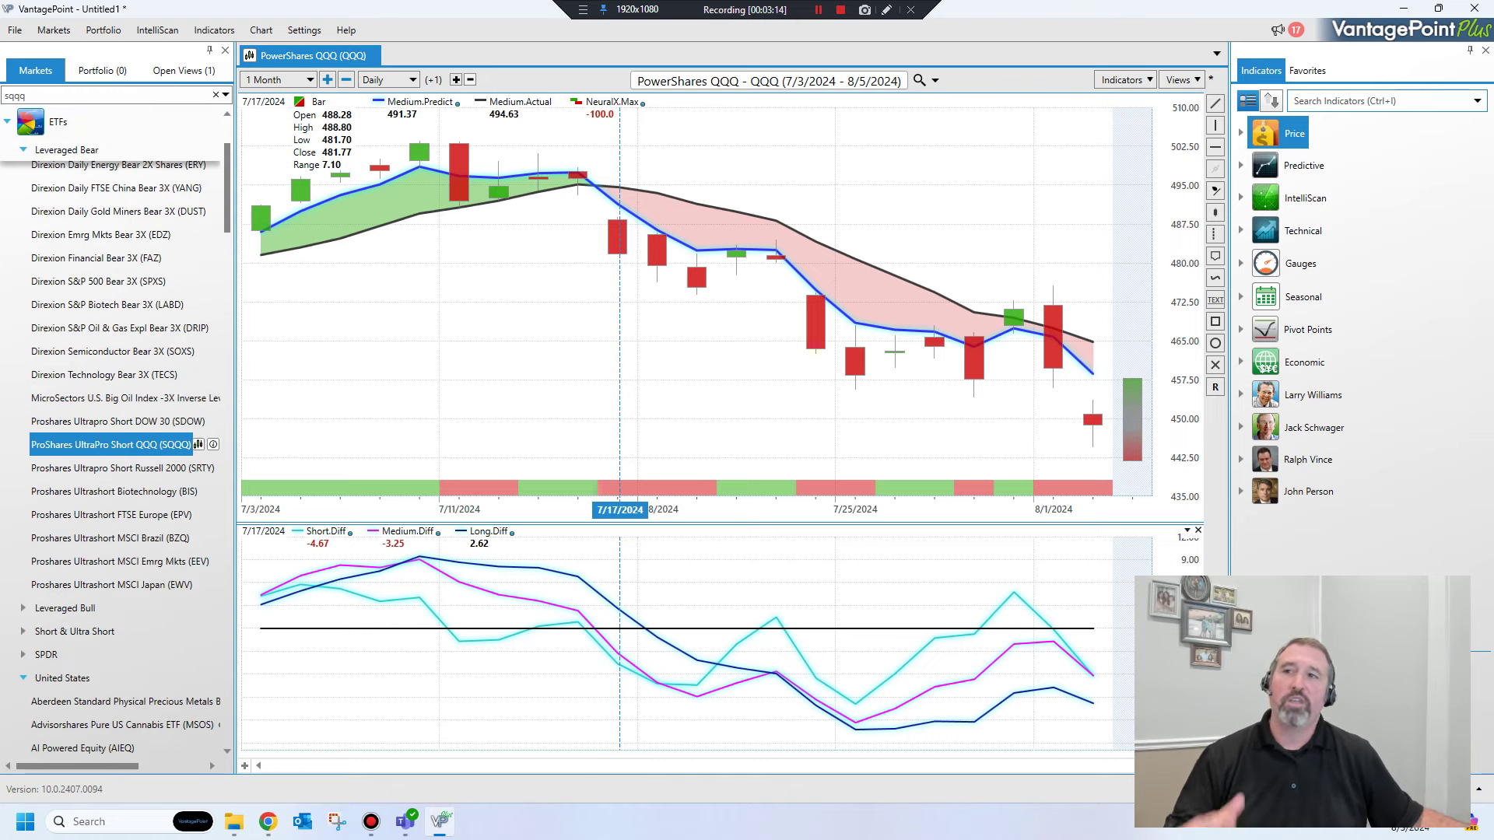
click(199, 444)
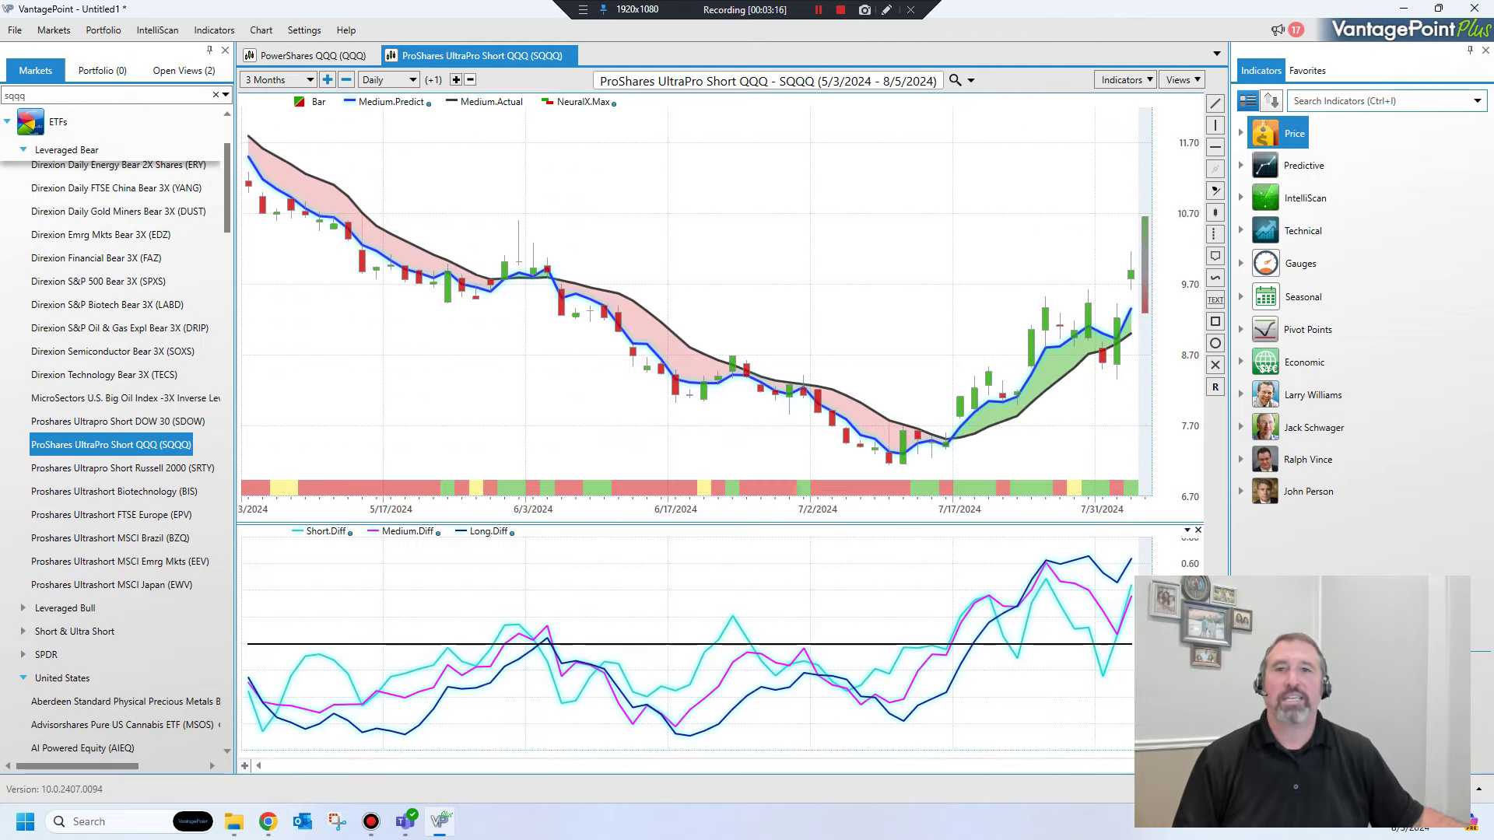
click(346, 79)
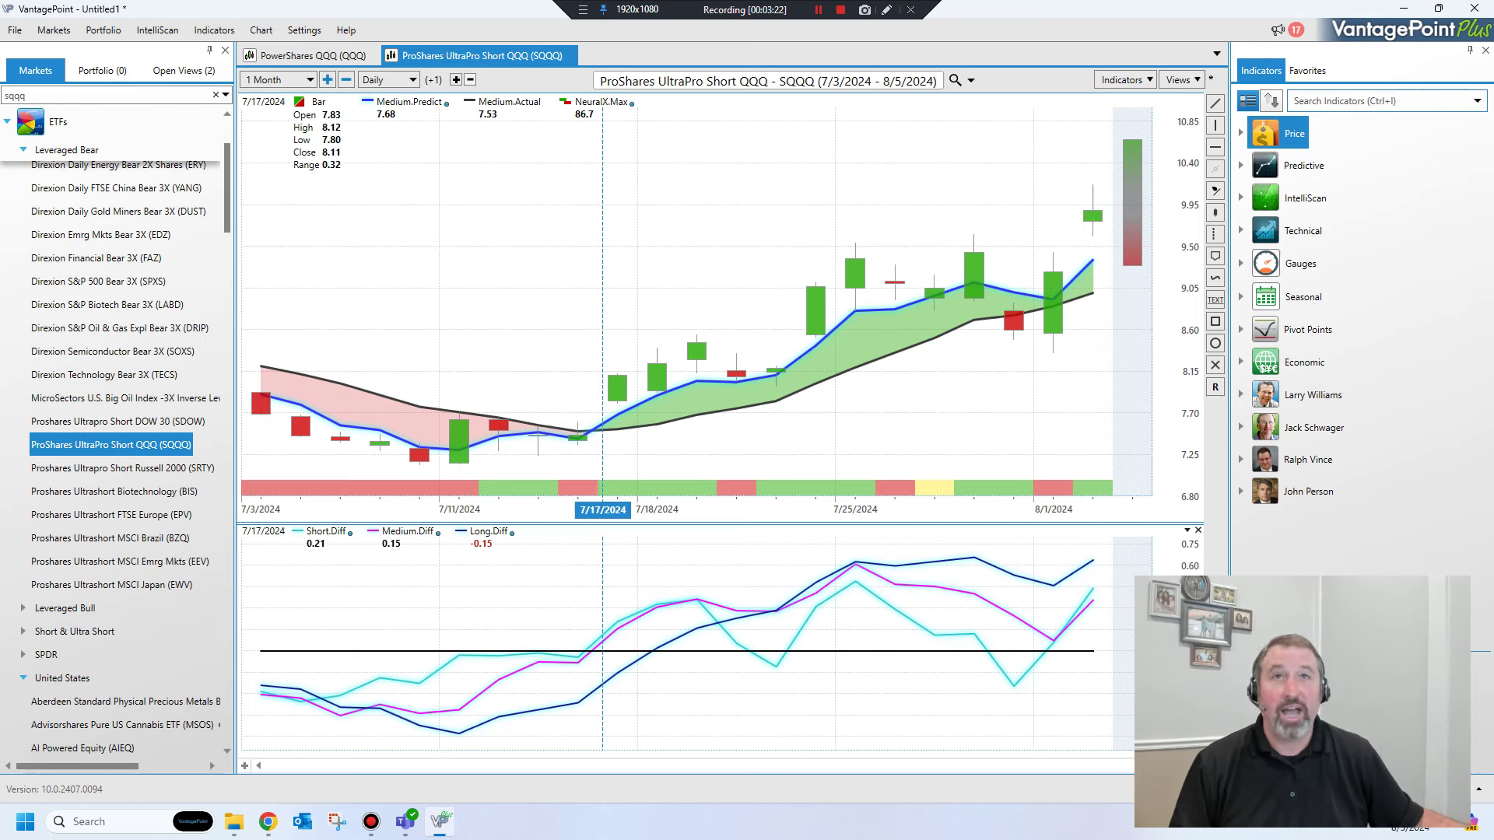
Annotate the SQQQ chart's 7/17 crossover, following uptrend and title, then clear the marks
mouse_move(600, 392)
mouse_down()
mouse_move(531, 482)
mouse_move(660, 445)
mouse_move(622, 414)
mouse_up()
mouse_move(575, 366)
mouse_down()
mouse_move(742, 247)
mouse_move(705, 239)
mouse_move(739, 274)
mouse_up()
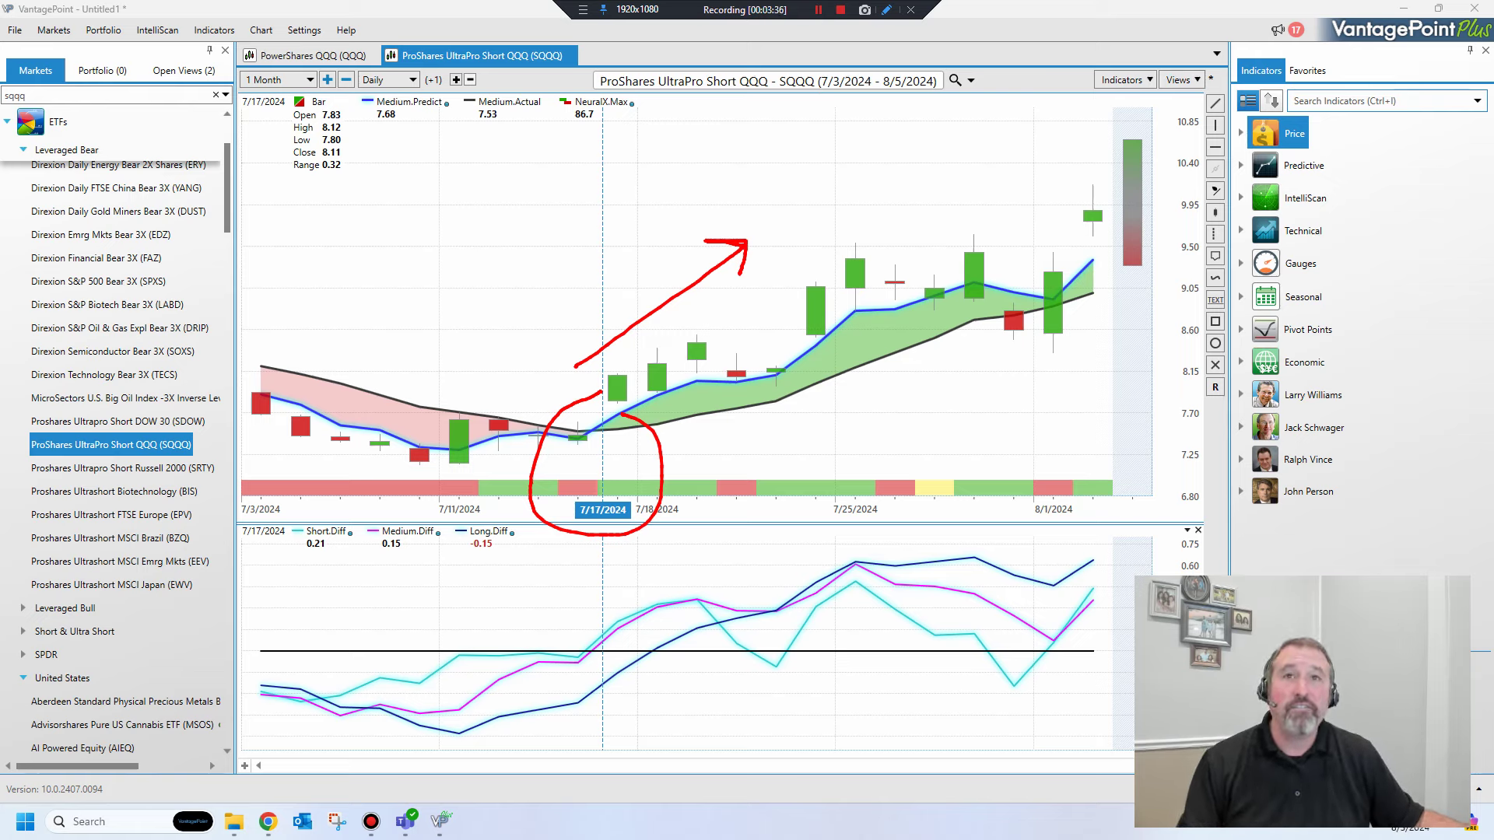
mouse_move(763, 115)
mouse_down()
mouse_move(554, 100)
mouse_move(862, 38)
mouse_move(934, 111)
mouse_move(748, 114)
mouse_move(820, 101)
mouse_up()
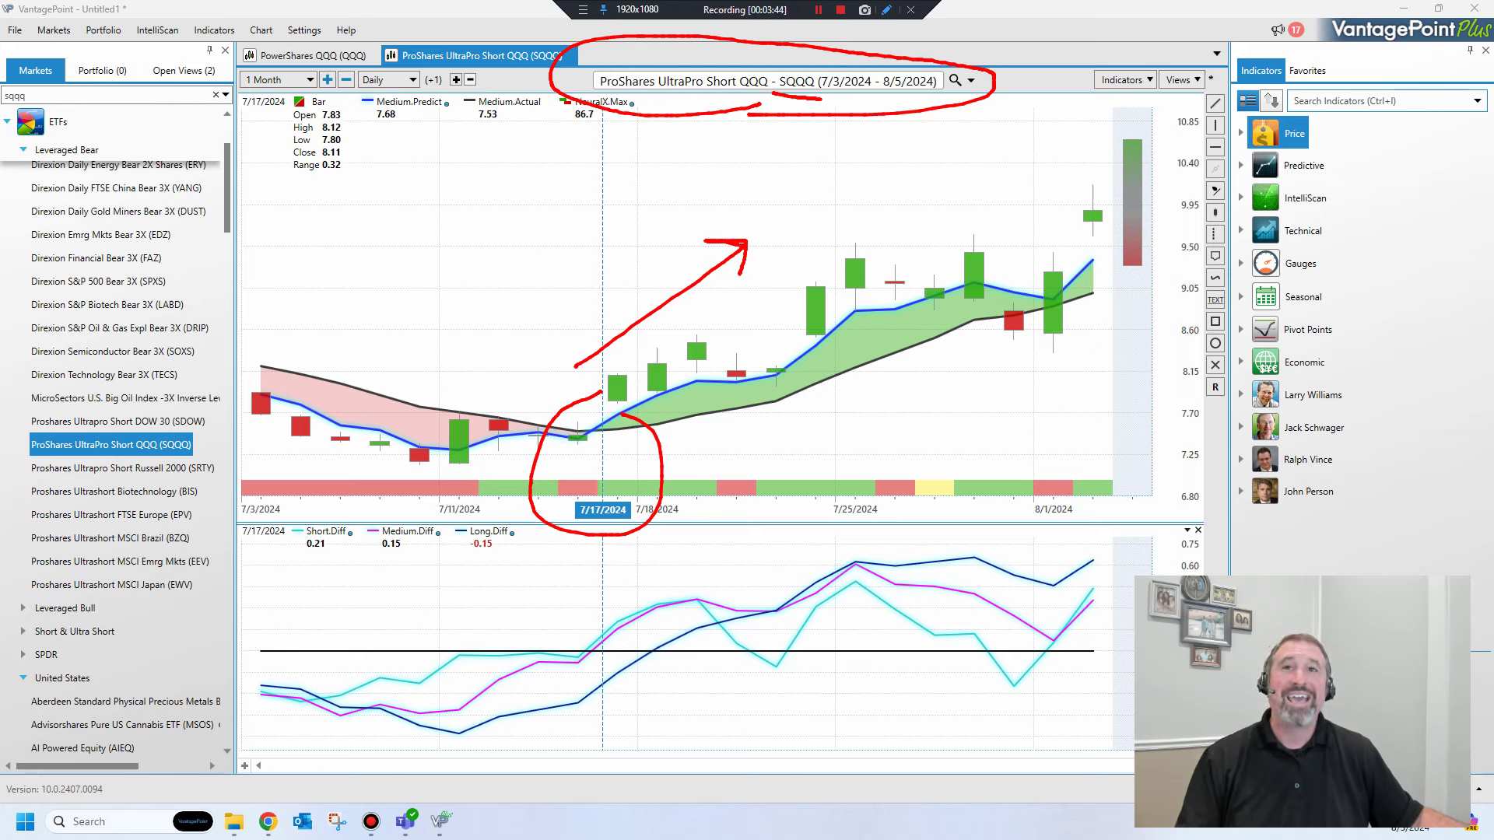
key(Escape)
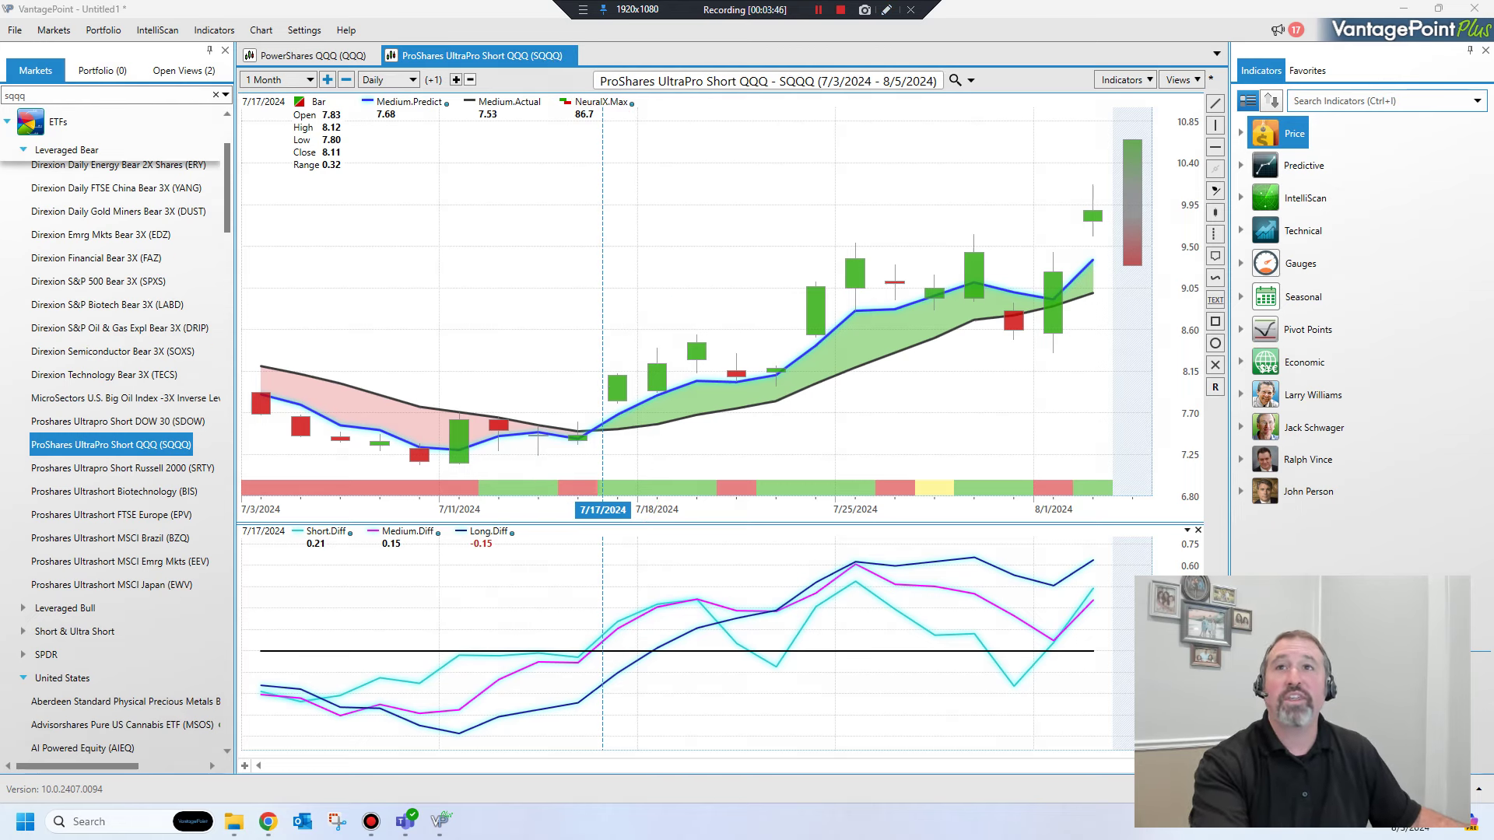
Move the QQQ chart into a new vertical tab group beside SQQQ
click(342, 55)
right_click(343, 55)
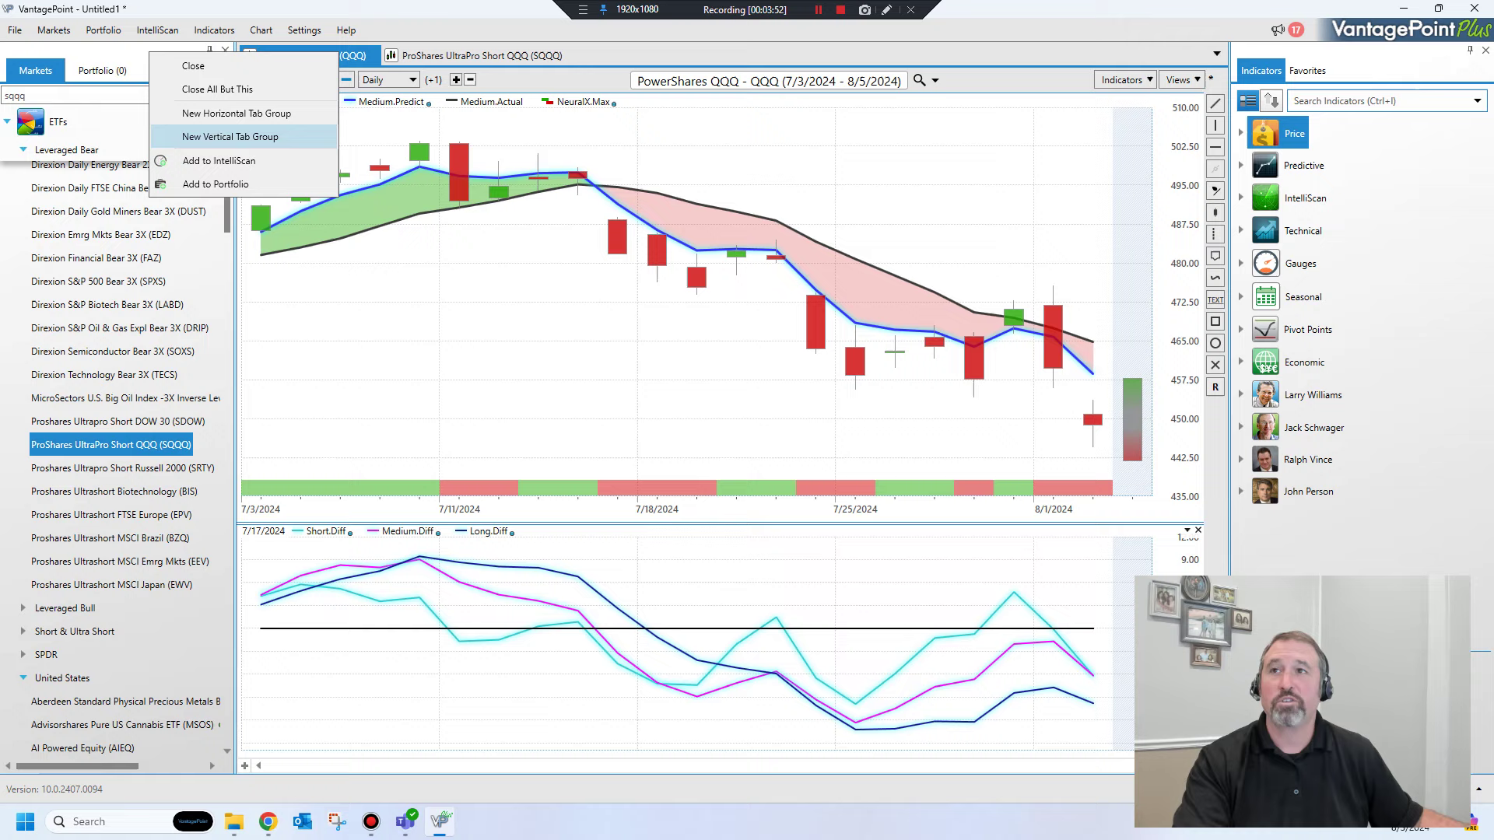
click(229, 136)
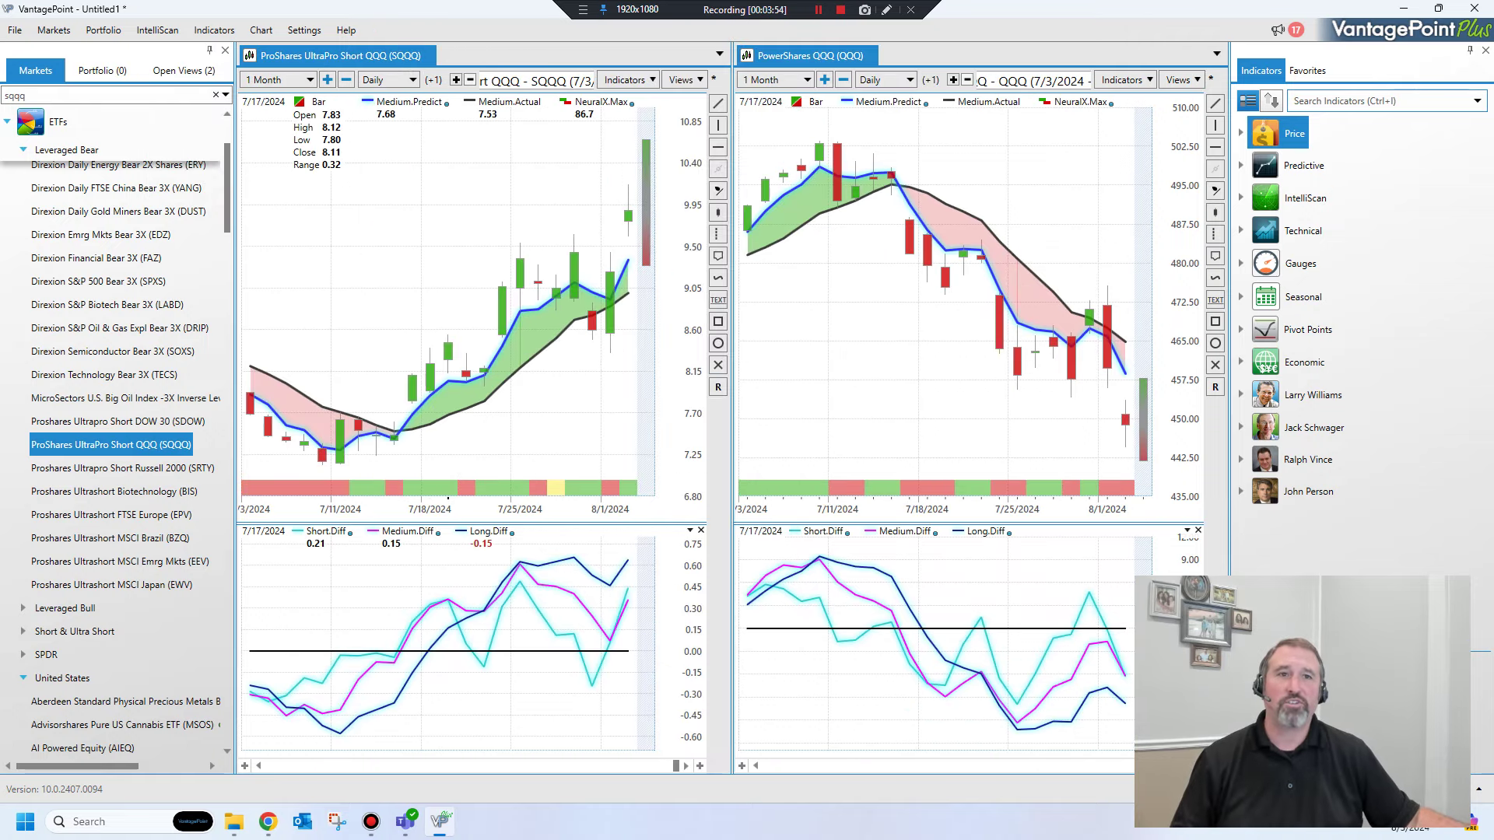